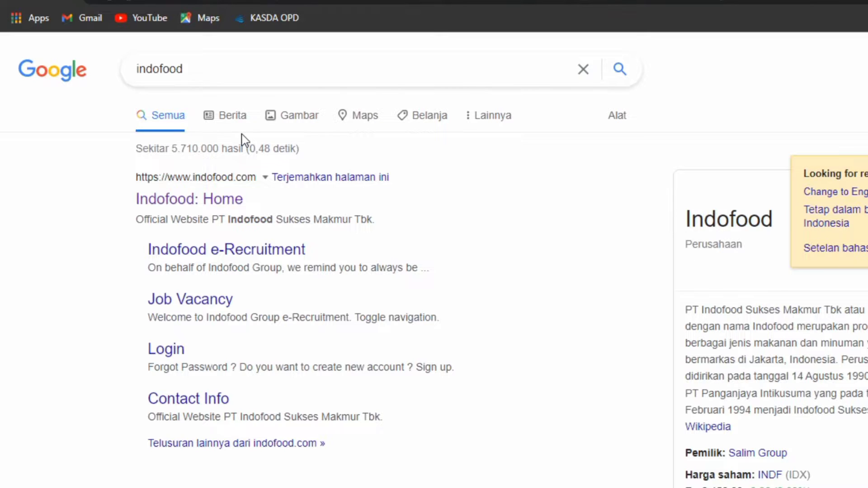
- Open Indofood's website from the search results and bring up its 3-month financial statement for 2019
left_click(207, 206)
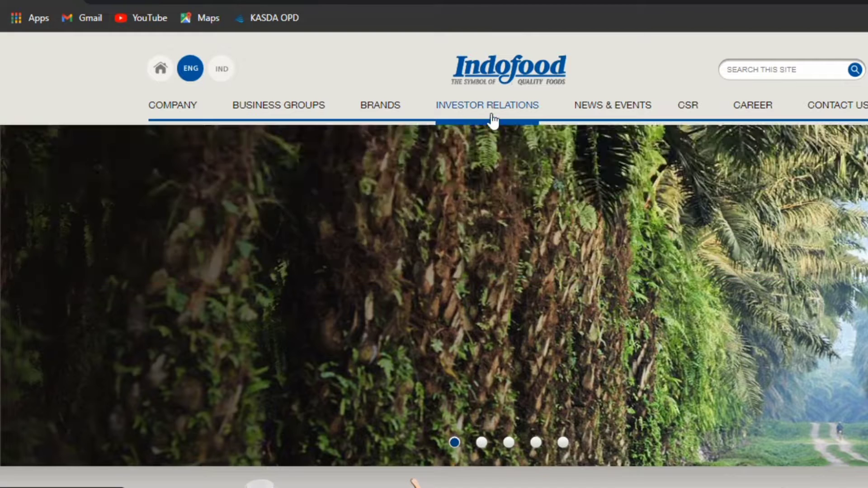
mouse_move(494, 115)
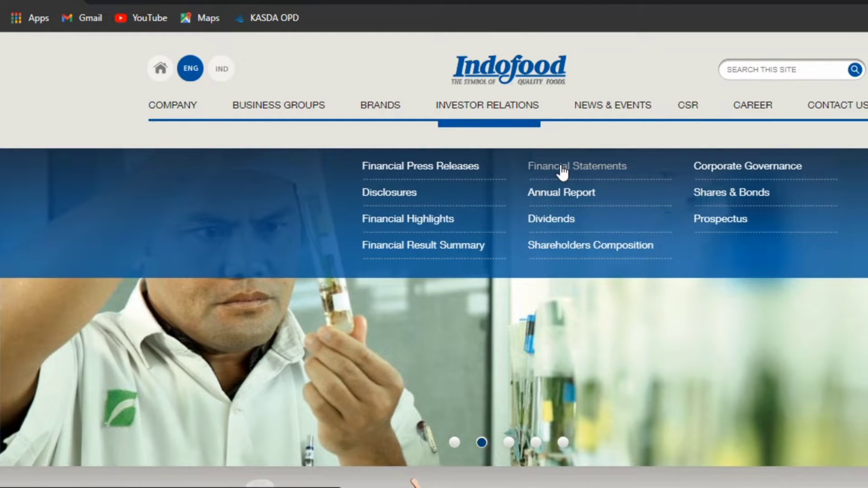
left_click(562, 172)
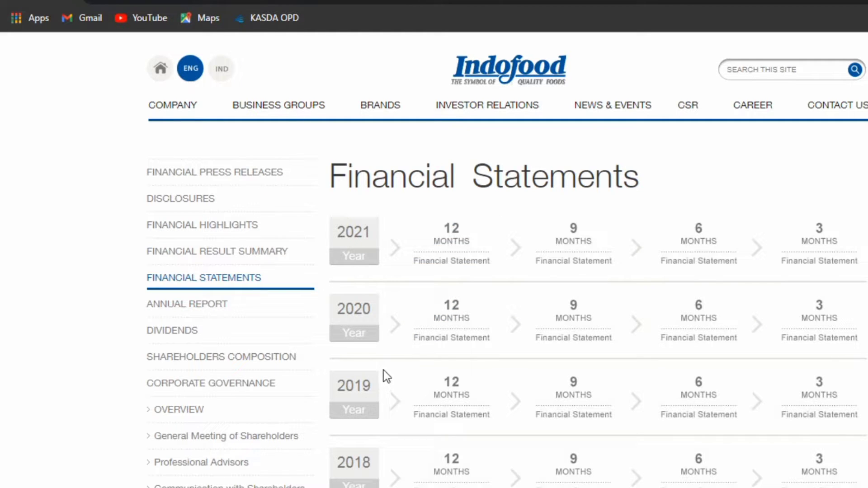
left_click(818, 412)
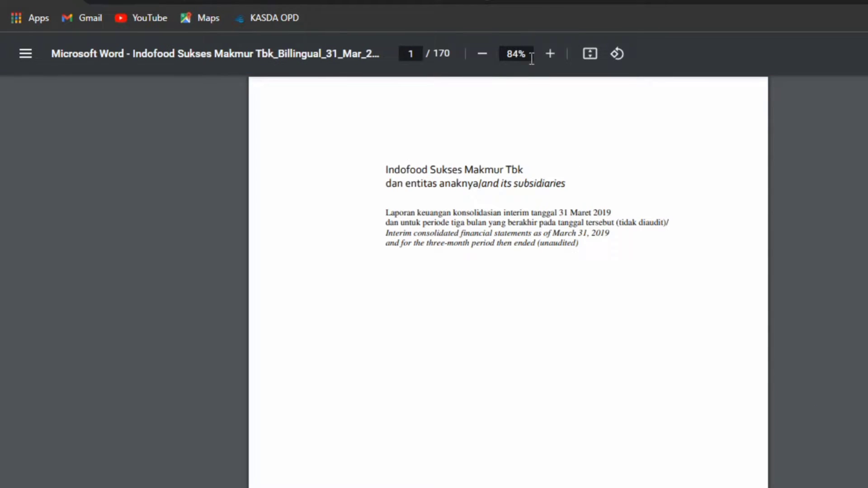
- Copy the 2019 net sales figure, 19.169.840, from the report's profit or loss statement into cell D3 of the Excel table, pasting as text
left_click(550, 54)
left_click(553, 54)
left_click_drag(574, 487, 639, 487)
scroll(586, 302, "down", 20)
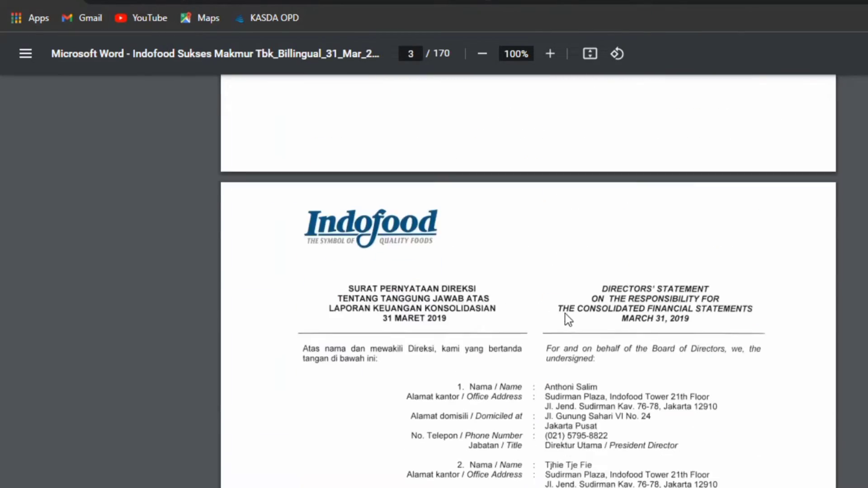
scroll(568, 320, "down", 20)
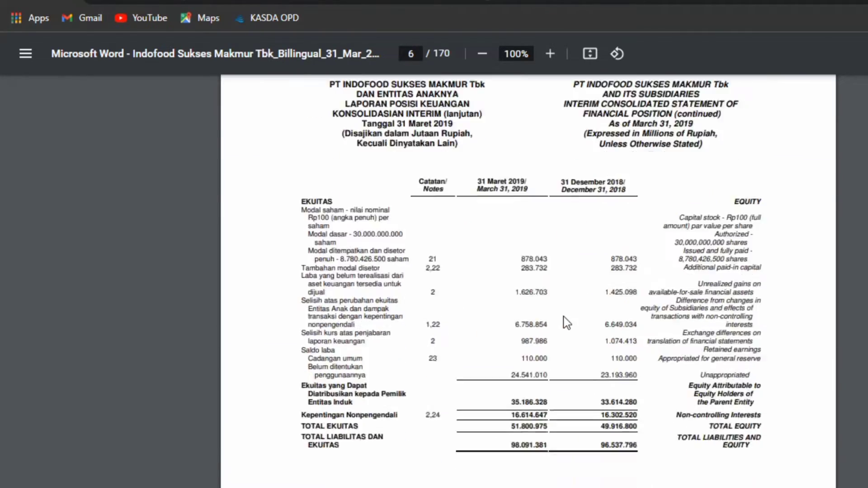
scroll(563, 317, "down", 4)
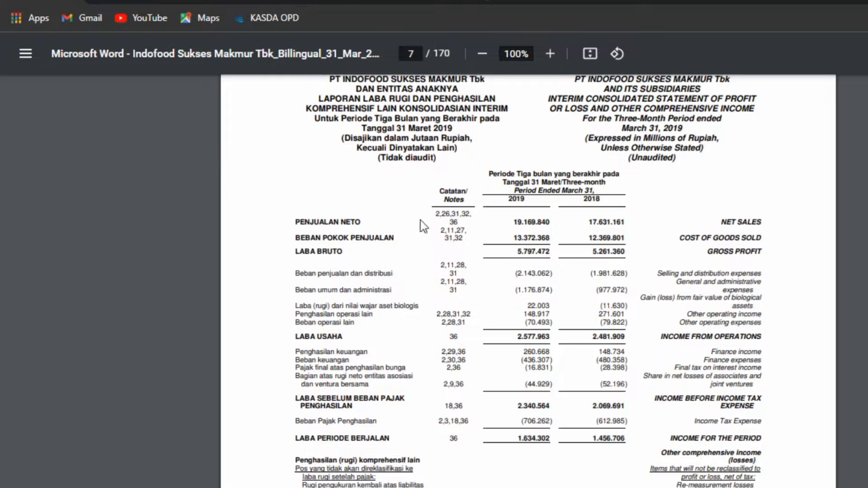
left_click_drag(295, 221, 369, 222)
left_click_drag(509, 199, 550, 226)
right_click(533, 223)
left_click(547, 239)
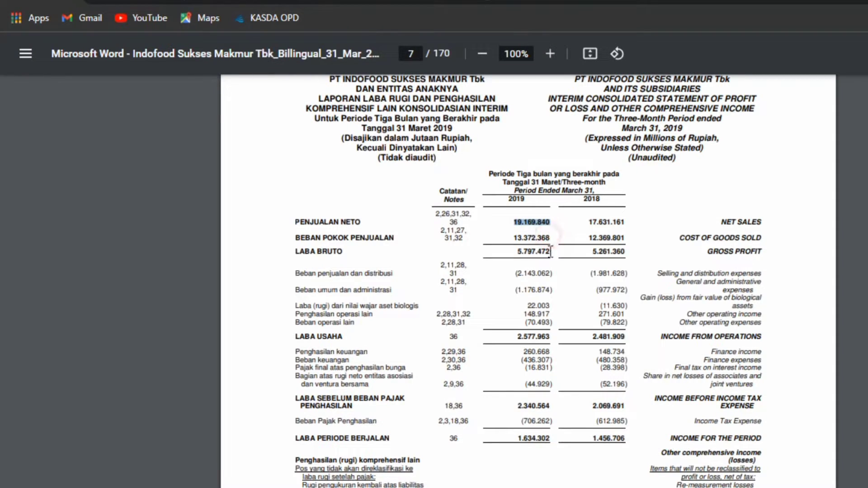
key("alt+Tab")
right_click(273, 170)
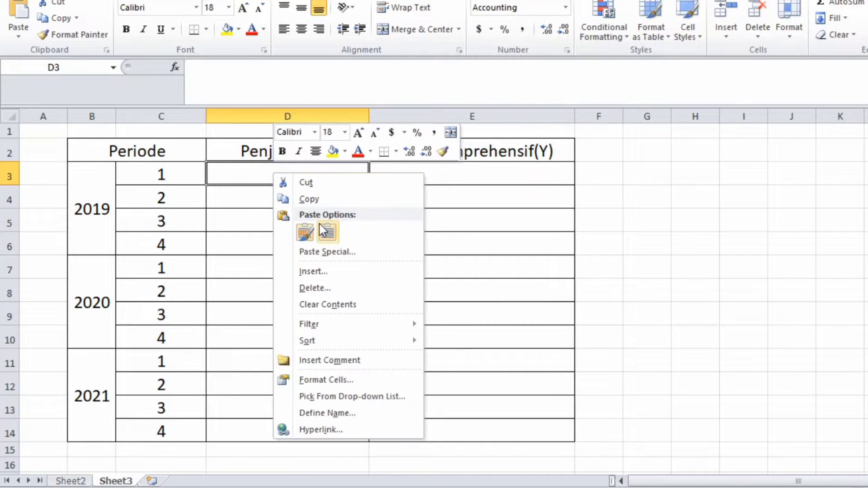
left_click(327, 234)
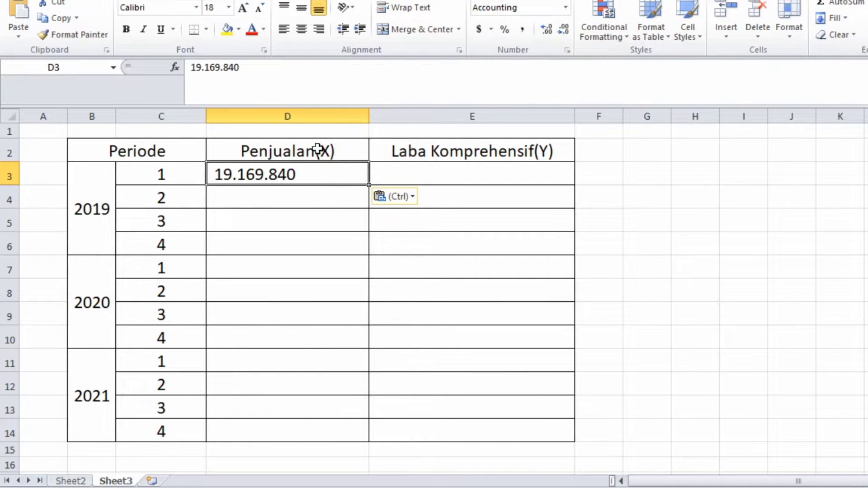
- Copy the 2019 total comprehensive income for the period, 1.892.795, from the report into cell E3 of the Excel table
key("alt+Tab")
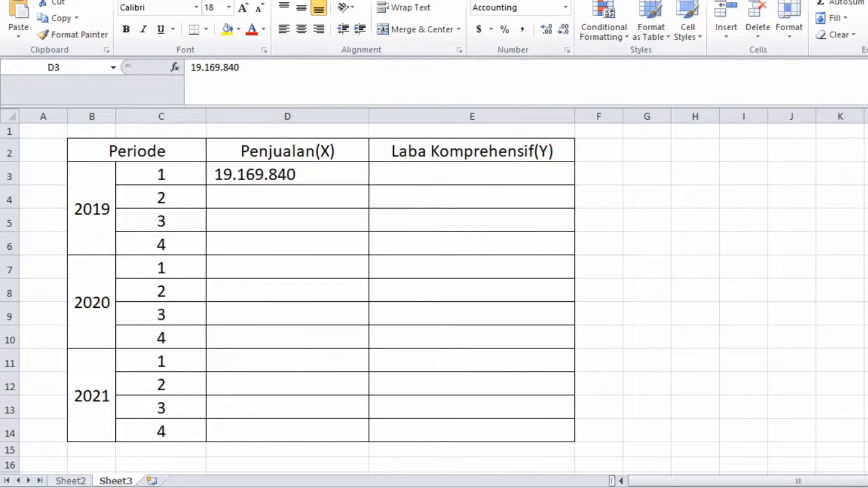
scroll(519, 354, "down", 5)
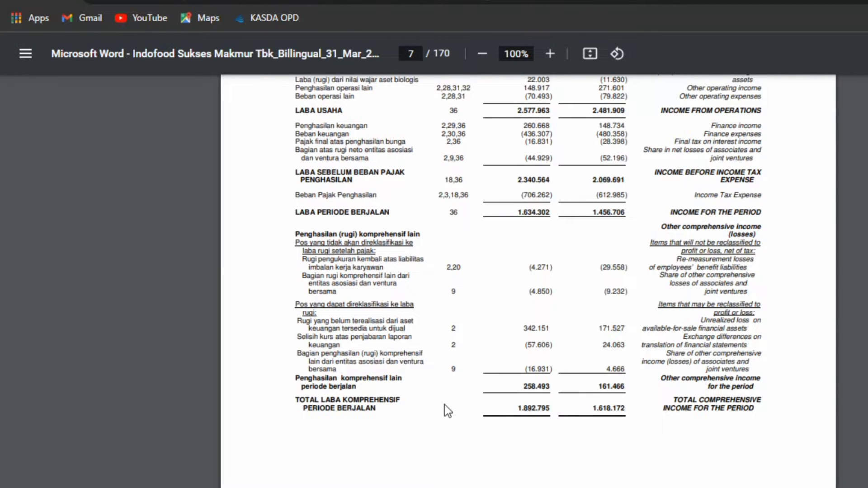
left_click_drag(517, 407, 548, 408)
right_click(538, 410)
left_click(574, 295)
key("alt+Tab")
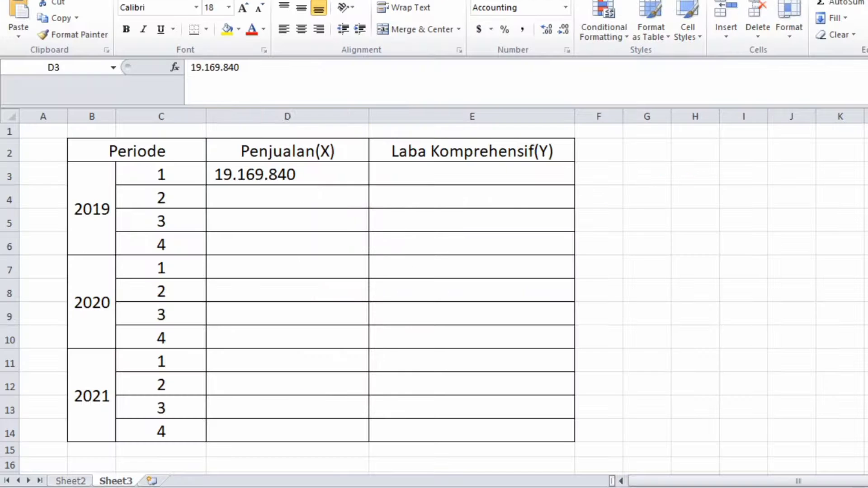
right_click(460, 175)
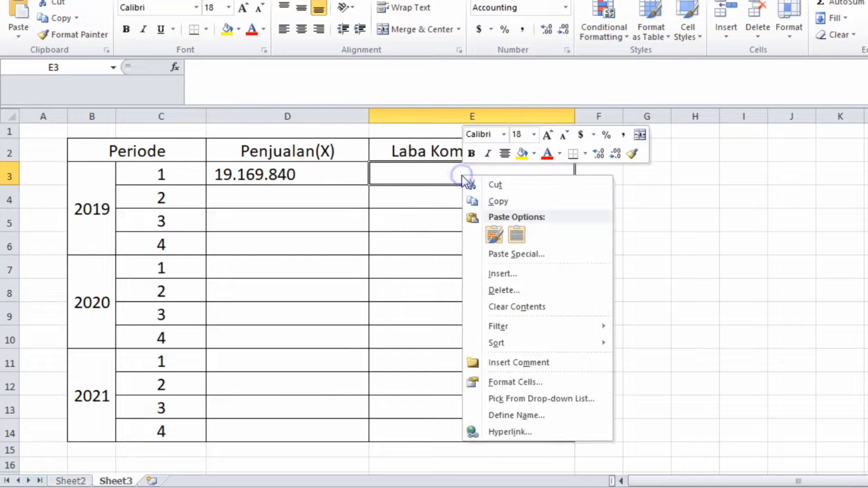
left_click(513, 236)
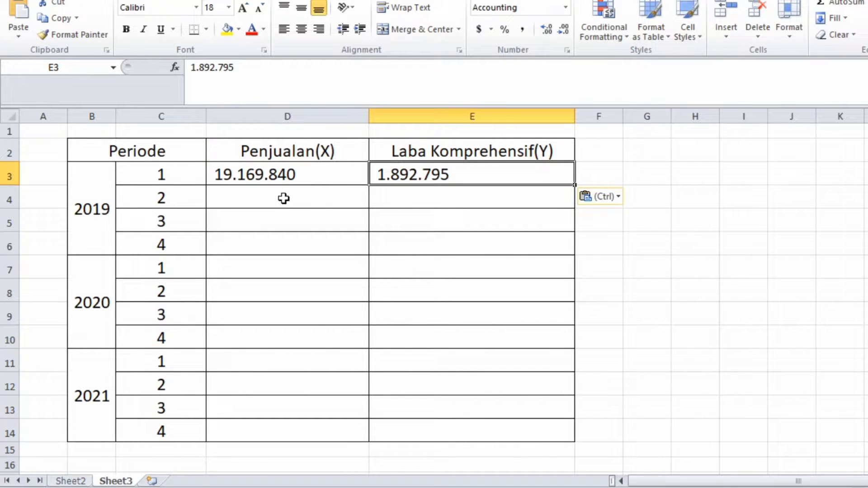
left_click_drag(235, 199, 400, 249)
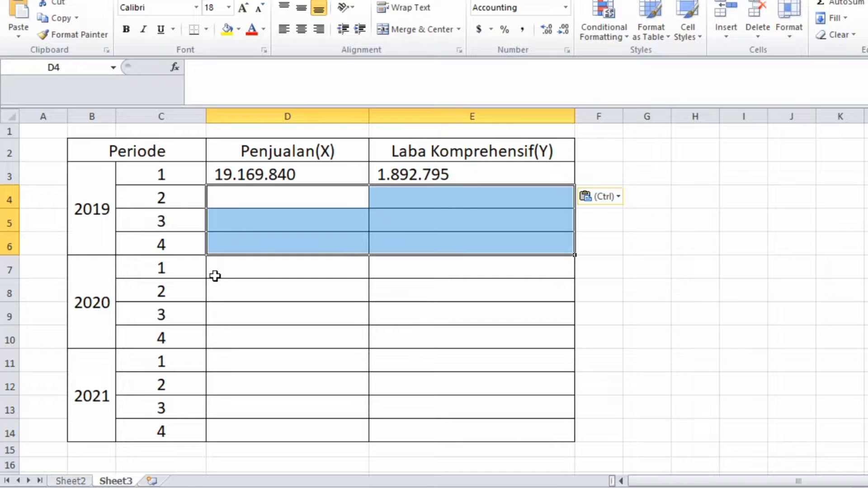
left_click_drag(232, 268, 458, 425)
- Format all Penjualan and Laba Komprehensif values (D2:E13) in the completed Sheet2 table as Number
key("alt+Tab")
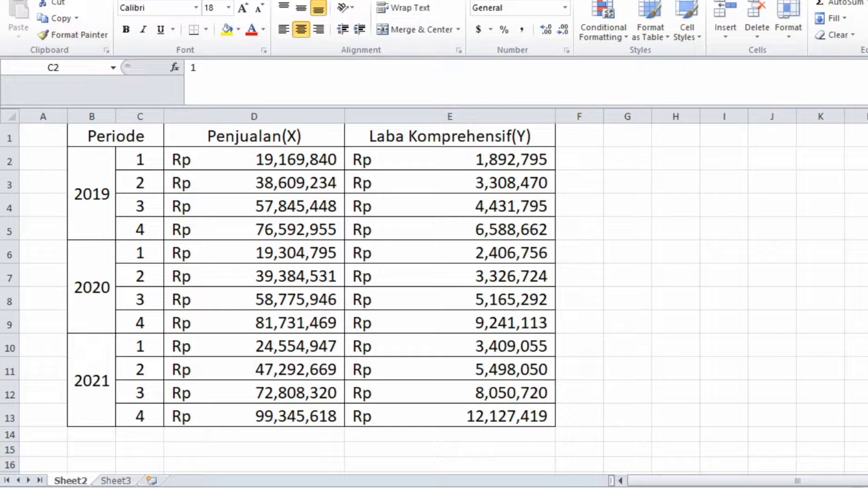
left_click(480, 199)
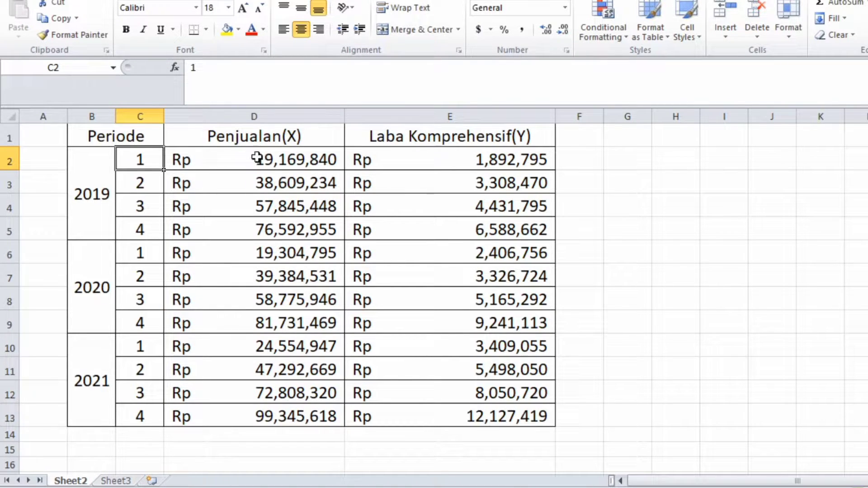
left_click_drag(257, 157, 481, 418)
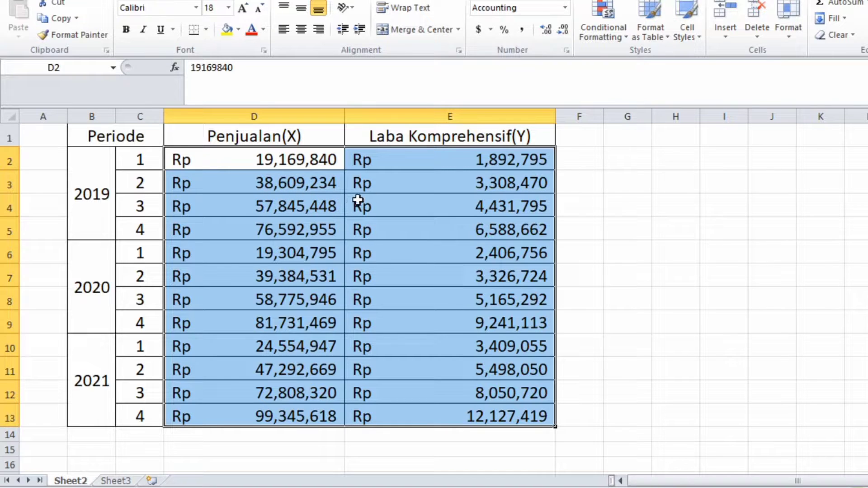
left_click(566, 10)
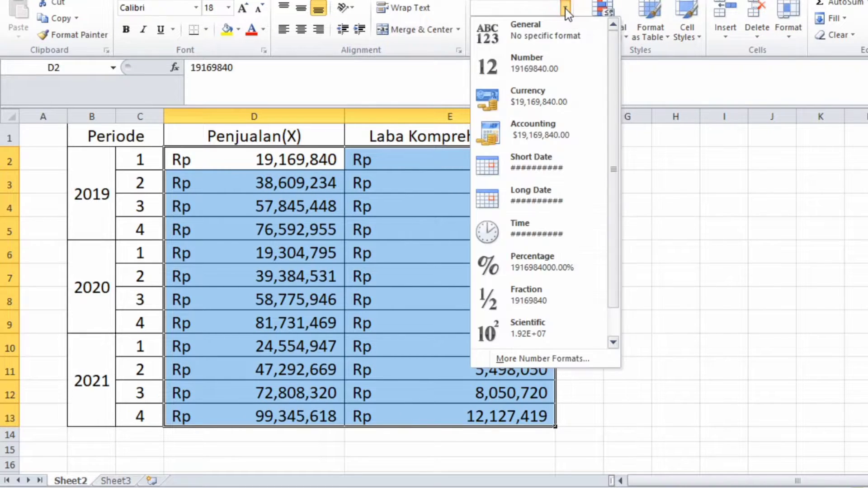
left_click(566, 66)
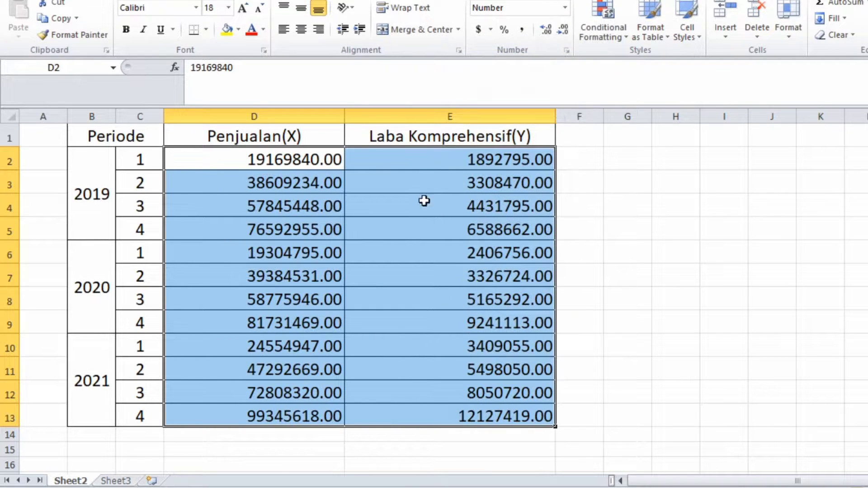
- Copy the formatted D2:E13 values into the X and Y columns of the SPSS dataset, starting at row 1
right_click(381, 163)
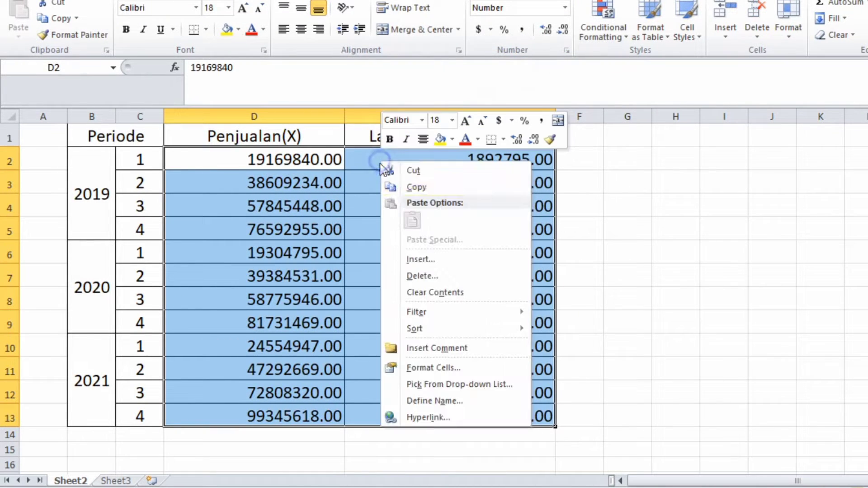
left_click(413, 187)
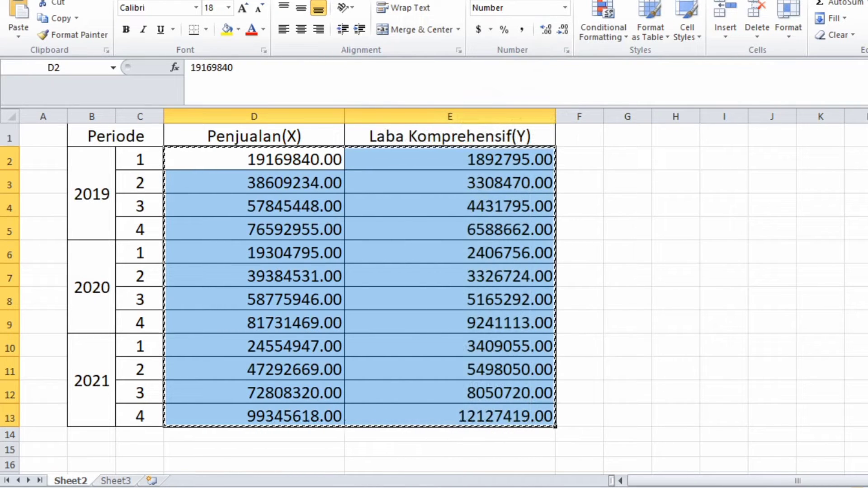
mouse_move(646, 486)
left_click(720, 468)
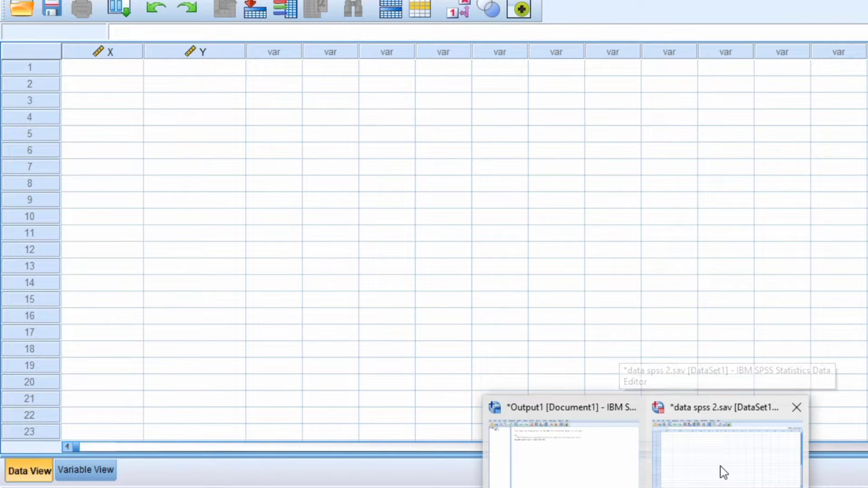
right_click(72, 67)
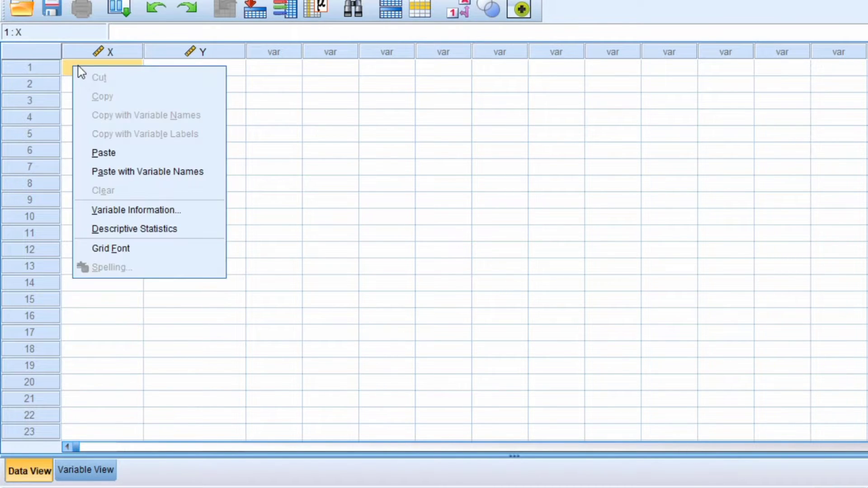
left_click(113, 153)
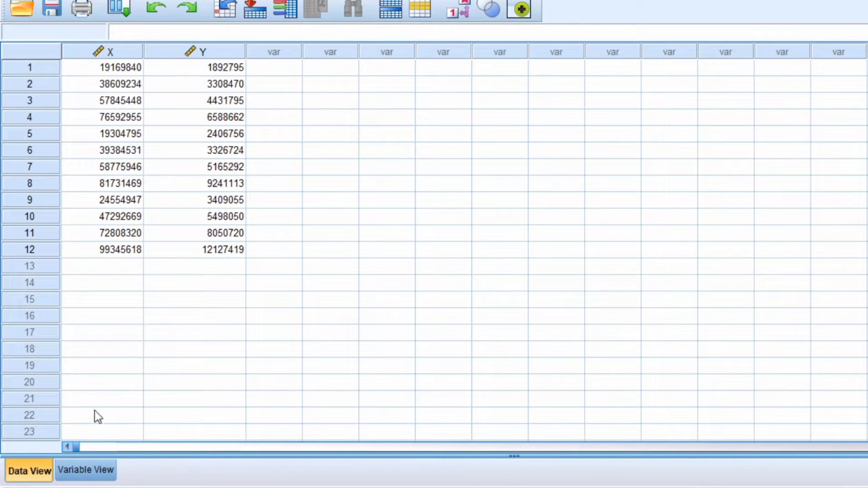
- Label variable X as Penjualan and variable Y as Laba Komprehensif, and widen the Label column to fit
left_click(88, 473)
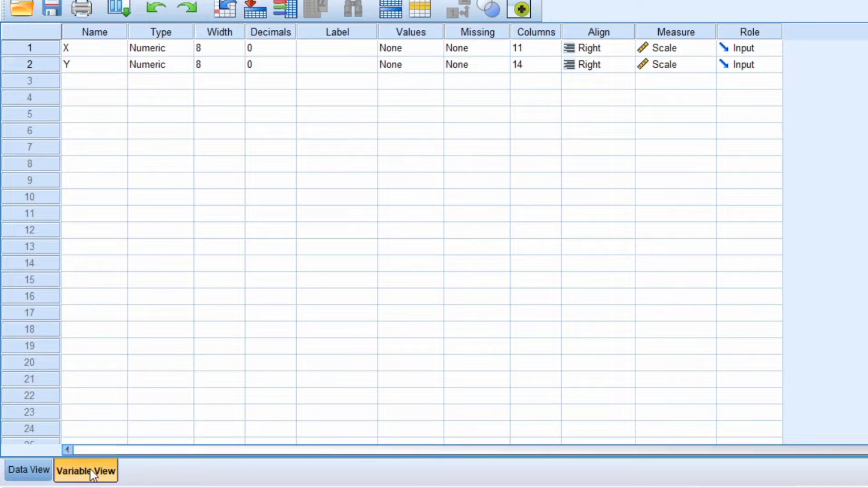
left_click(320, 50)
type("P")
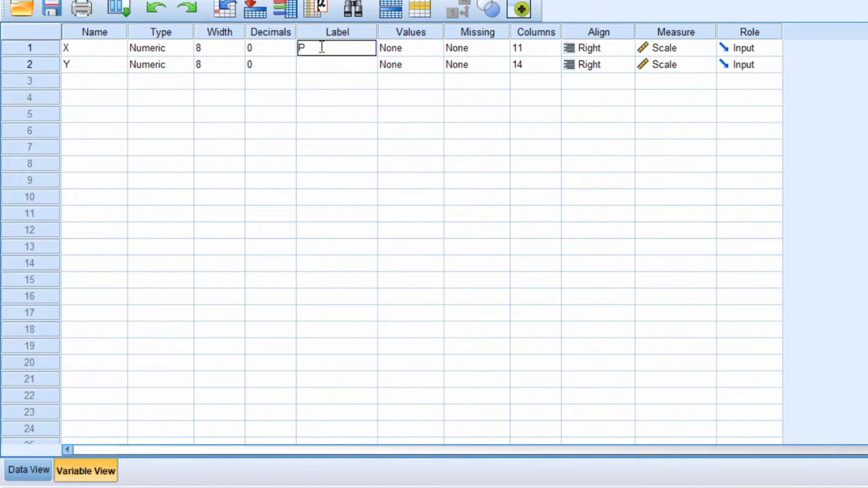
type("enjualan")
key("Return")
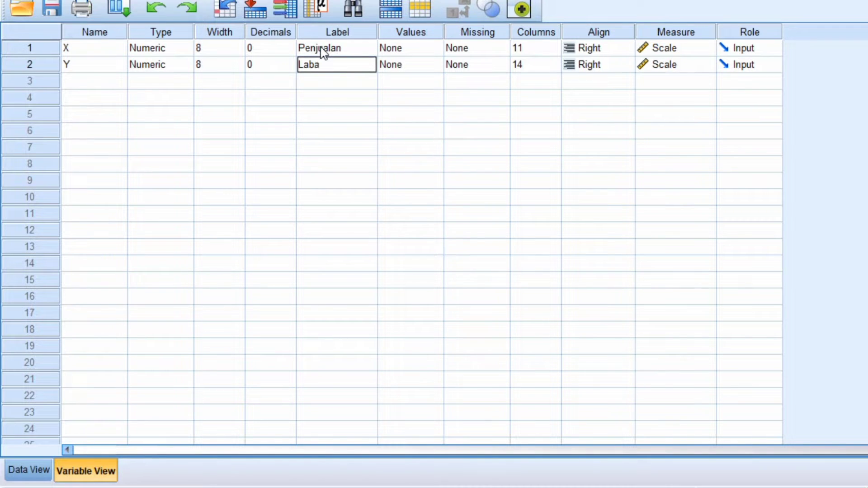
type("Laba Komprehensif")
left_click_drag(377, 30, 425, 36)
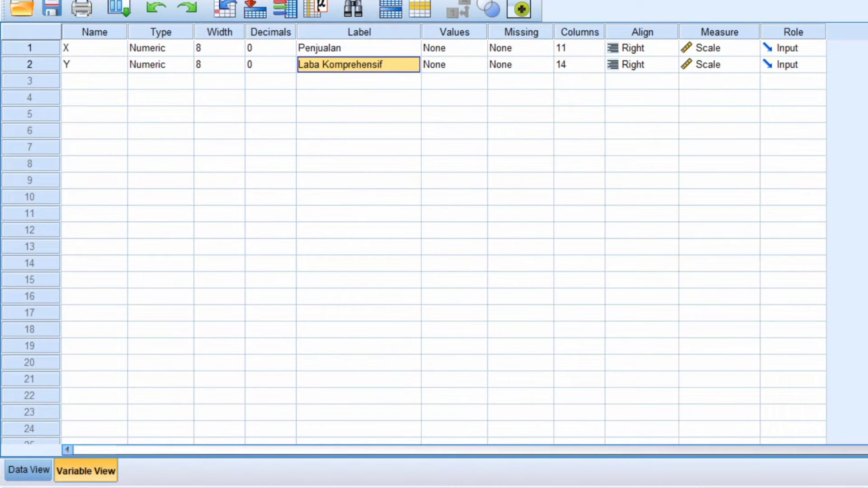
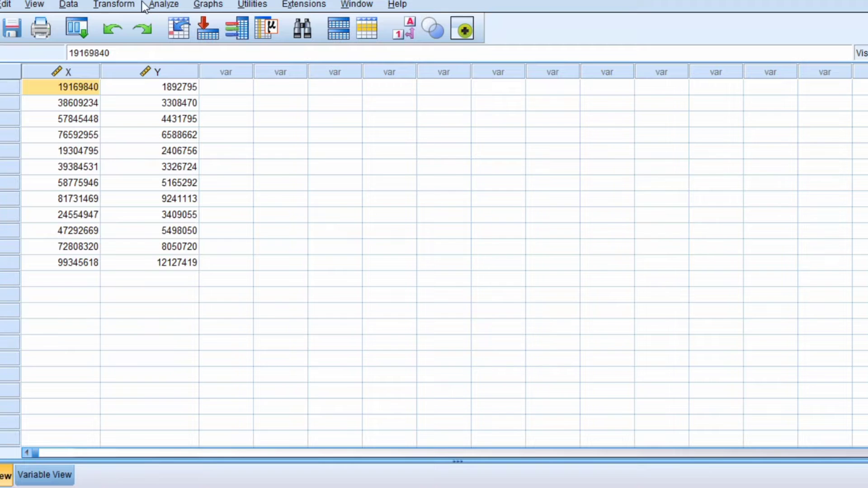
- Set up a linear regression with Laba Komprehensif as the dependent variable and Penjualan as the independent variable
left_click(150, 3)
mouse_move(248, 182)
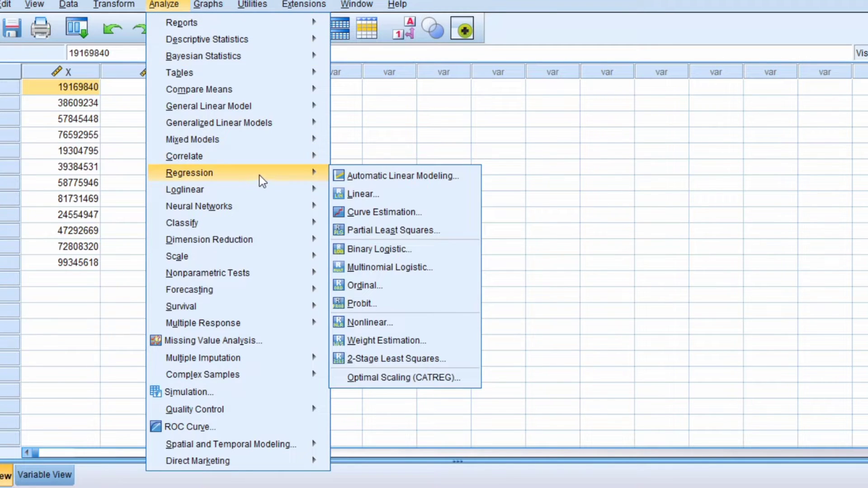
left_click(351, 192)
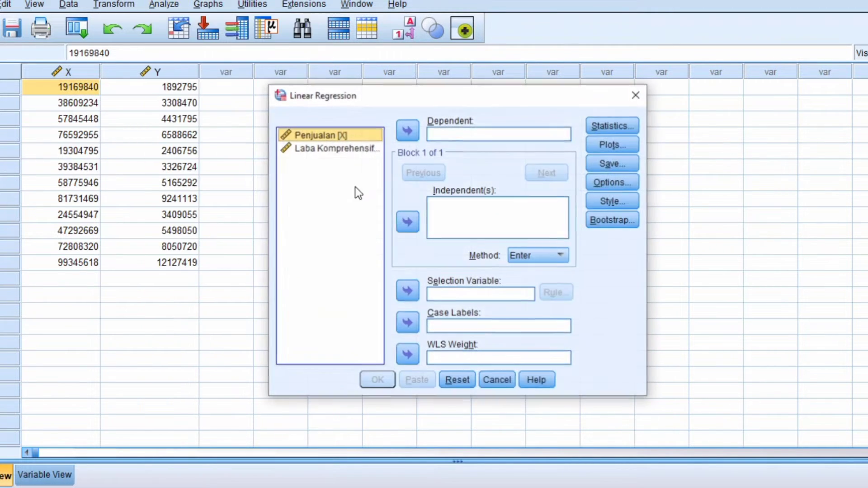
left_click(407, 222)
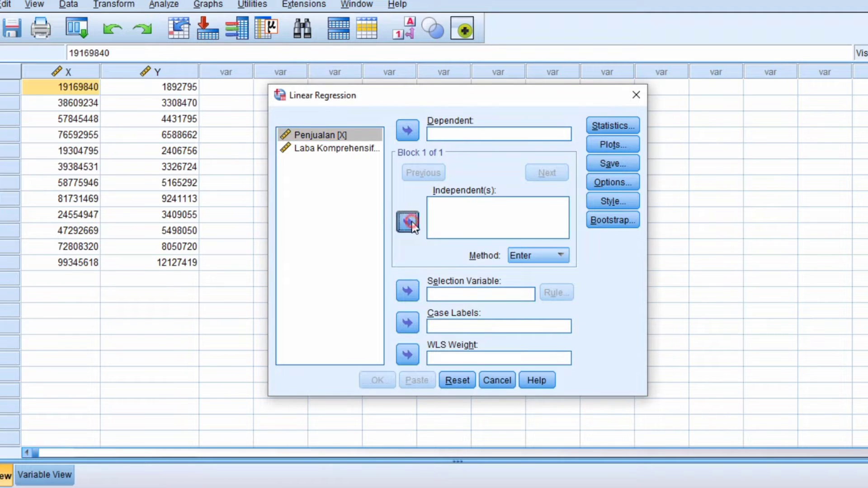
left_click(359, 148)
left_click(407, 131)
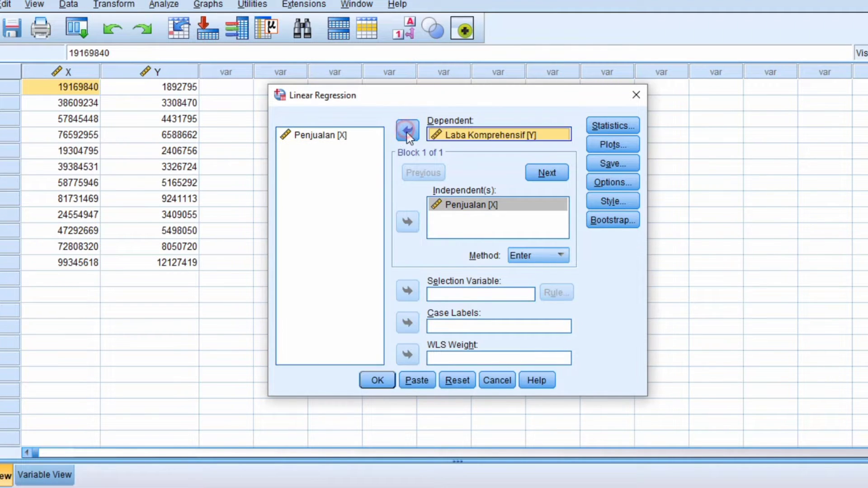
- Run the configured linear regression and switch to the Notepad notes on Uji T
left_click(378, 380)
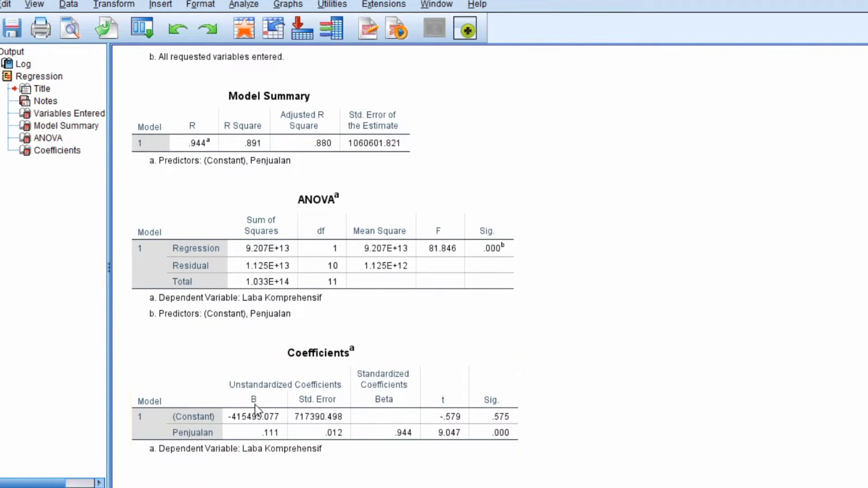
key("alt+Tab")
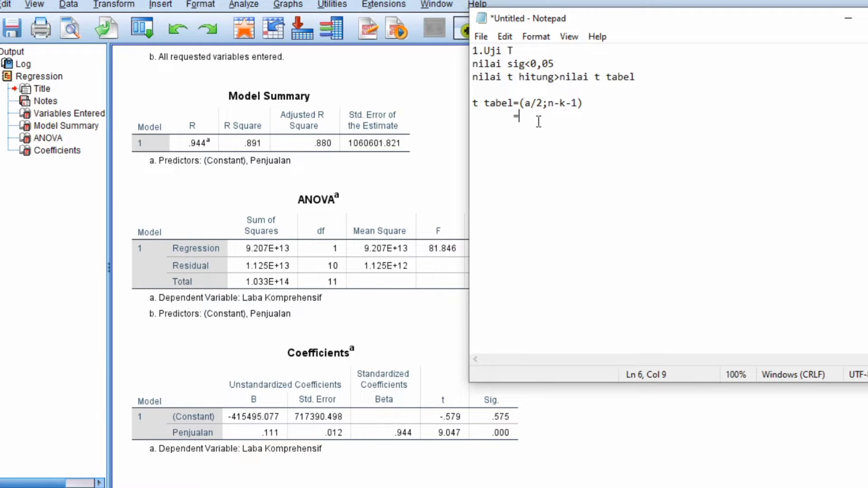
- Substitute the values into the t tabel formula as (0,05/2;12-2-1), checking the number of periods in the Excel table
type("(0,05/2;")
mouse_move(514, 487)
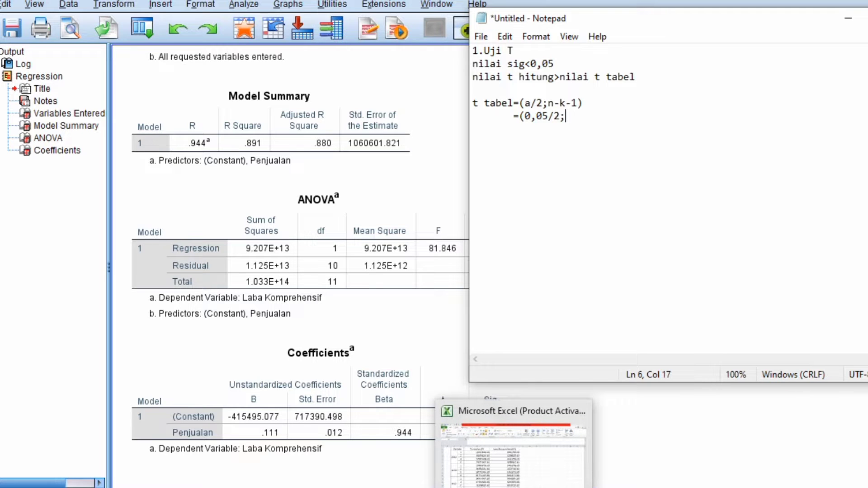
left_click(579, 420)
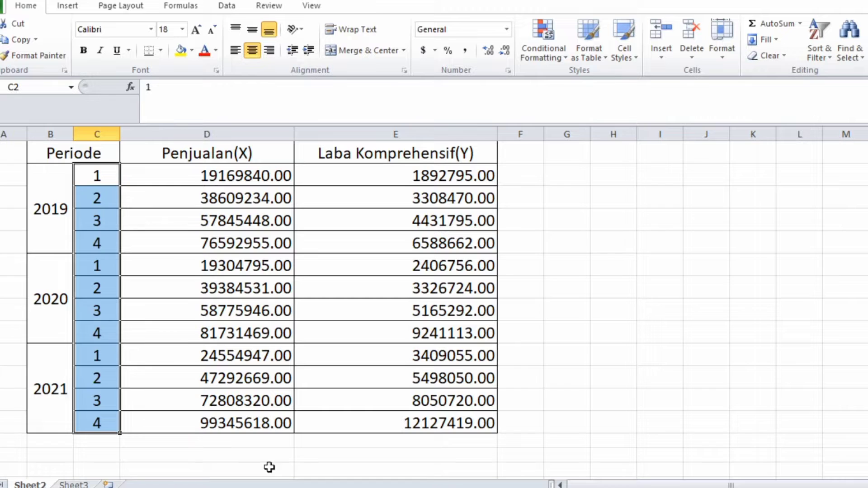
mouse_move(551, 487)
left_click(590, 468)
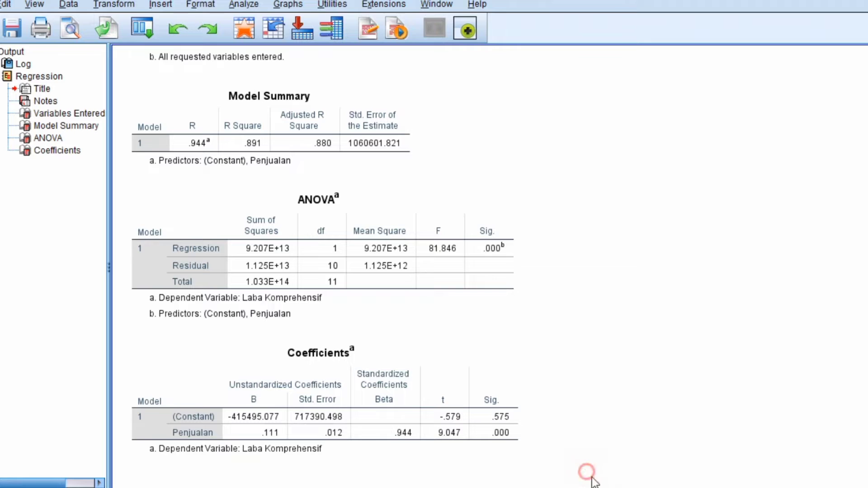
left_click(590, 487)
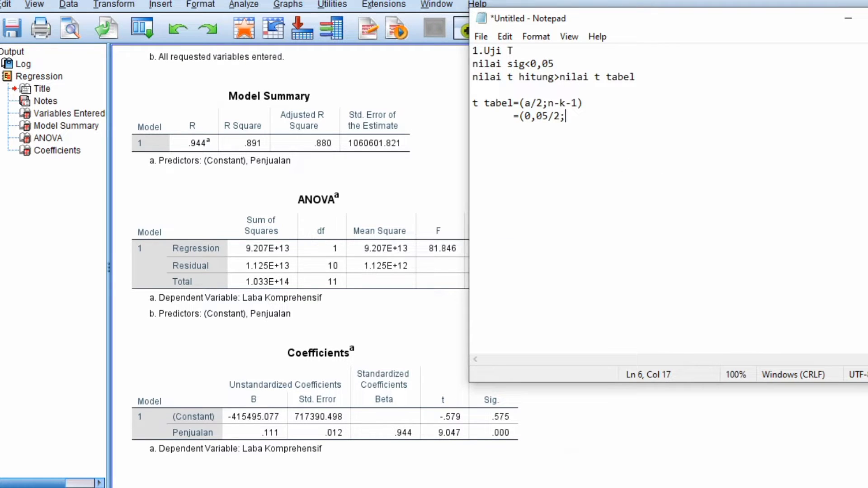
type("12-2-1)")
- Add the simplified t tabel line =0,025;9 below the substituted formula
key("Return")
type("=0,025")
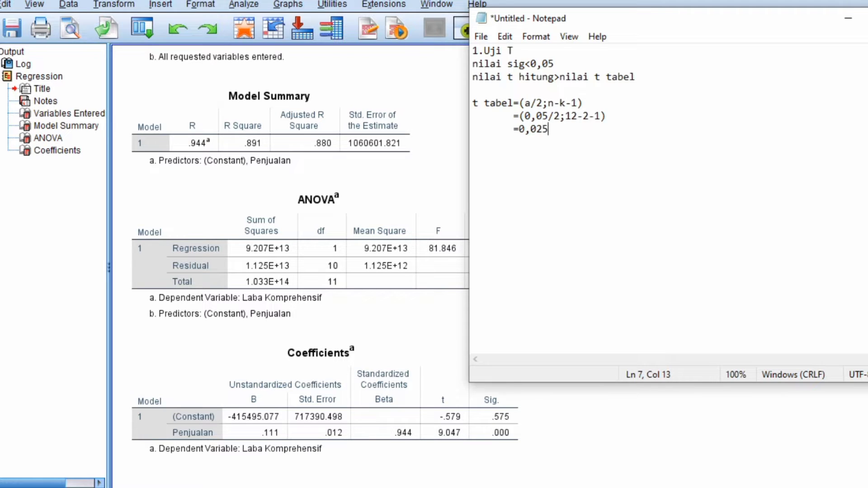
type(" ;9")
- Look up the critical value for df 9 at 0.025 in tabel-t.pdf and enter =2.262 as the t tabel result
key("Return")
type("=")
key("alt+Tab")
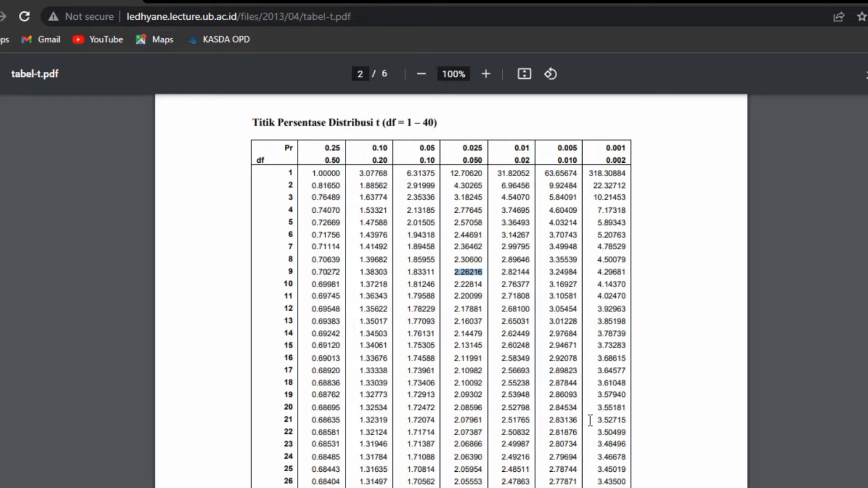
mouse_move(549, 487)
left_click(618, 483)
left_click(620, 487)
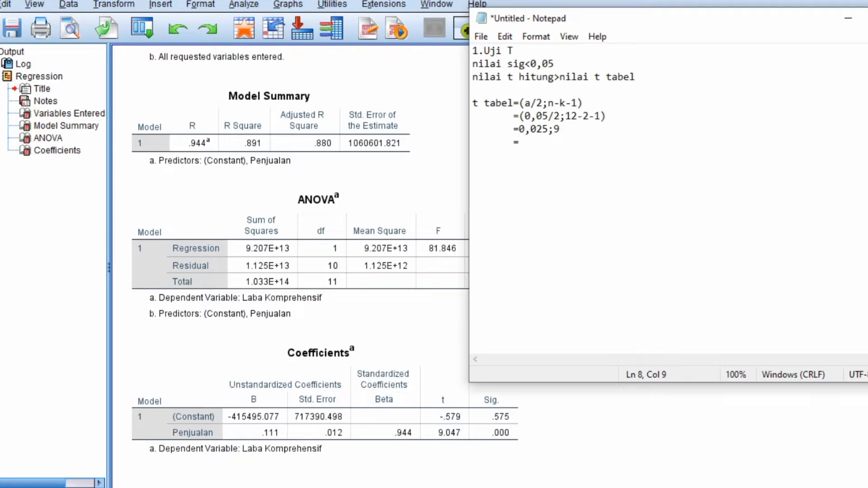
type("2.26216")
key("BackSpace")
key("BackSpace")
- Record t hitung=9,047 from the Penjualan coefficient row below a blank line, and compare it with the t tabel value
key("Return")
key("Return")
type("t hitung")
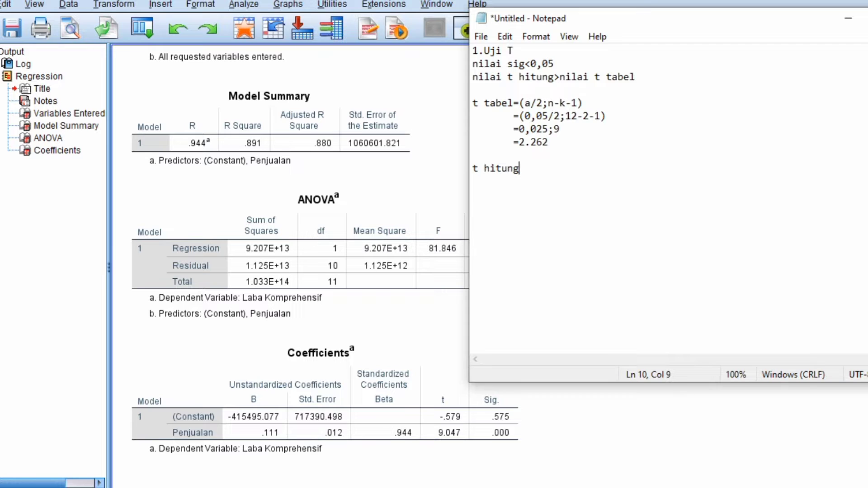
type("+")
key("BackSpace")
type("=9,047")
left_click_drag(523, 169, 561, 169)
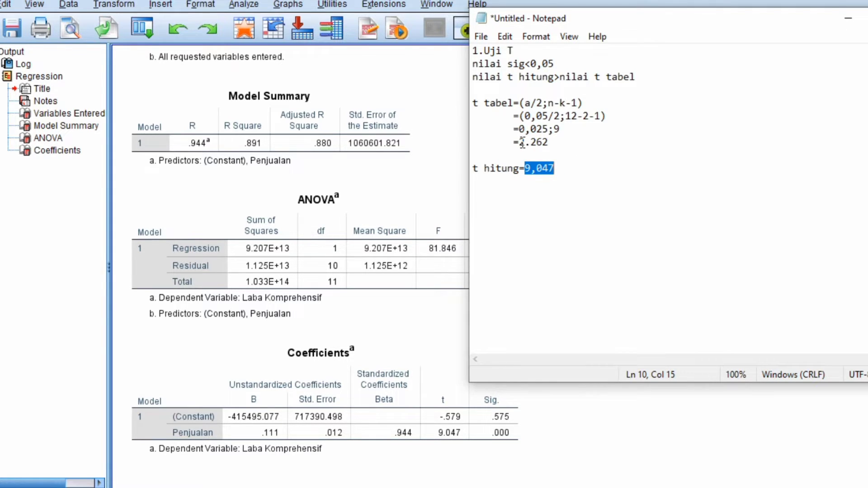
left_click_drag(520, 142, 559, 145)
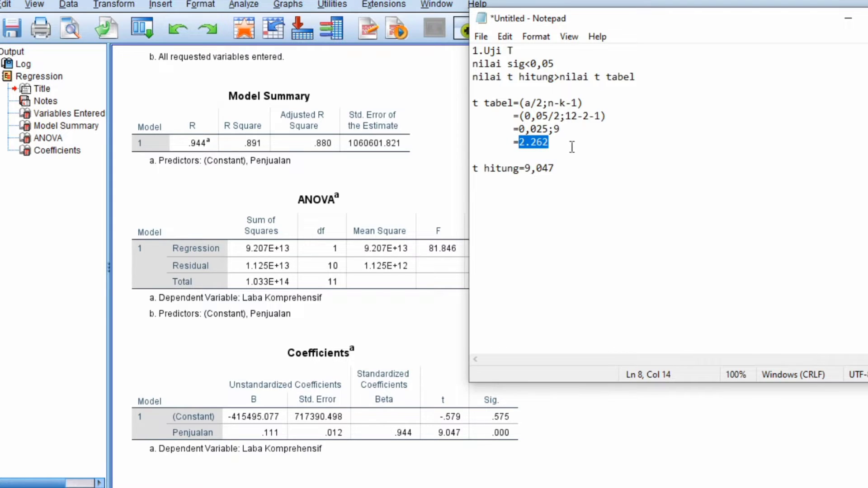
left_click(566, 167)
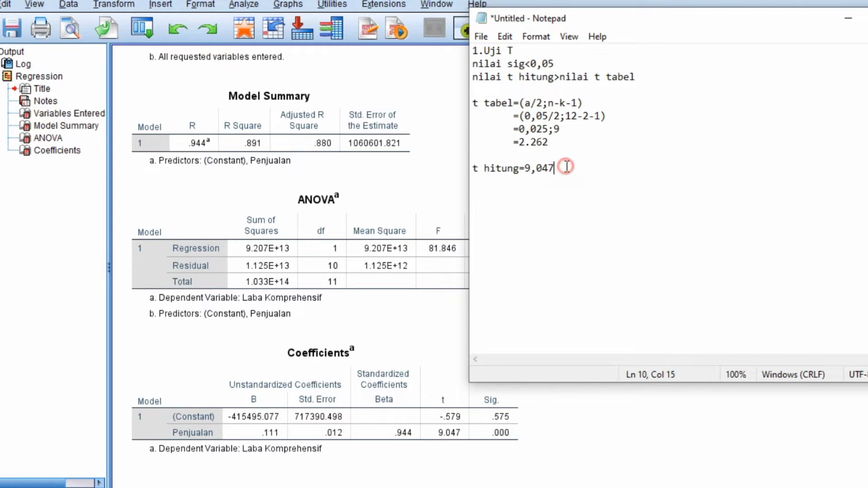
- Add the comparison t hitung>t tabel to the notes, with a blank line separating it from the t hitung value
key("Return")
type("t hitung")
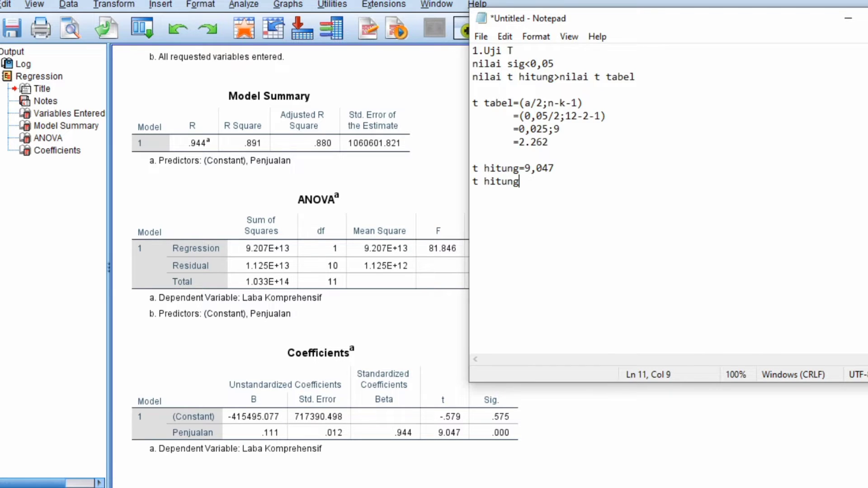
type(".")
key("BackSpace")
key("BackSpace")
type(">t tabel")
left_click(570, 168)
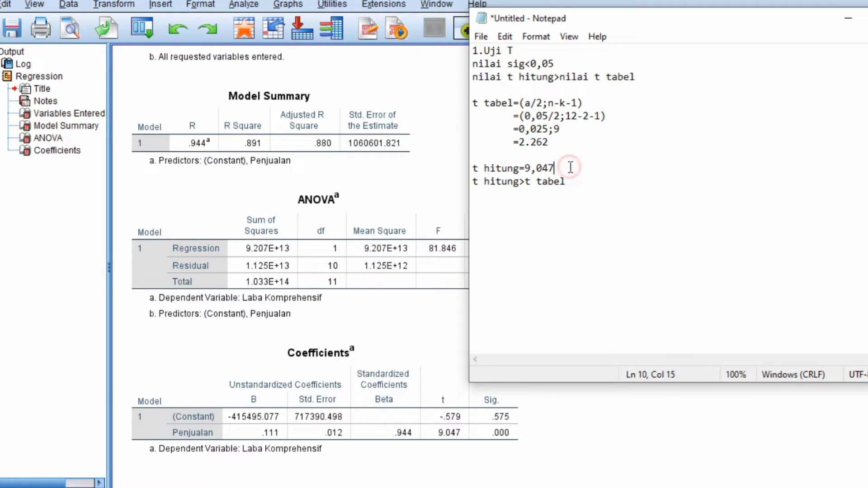
key("Return")
left_click(579, 197)
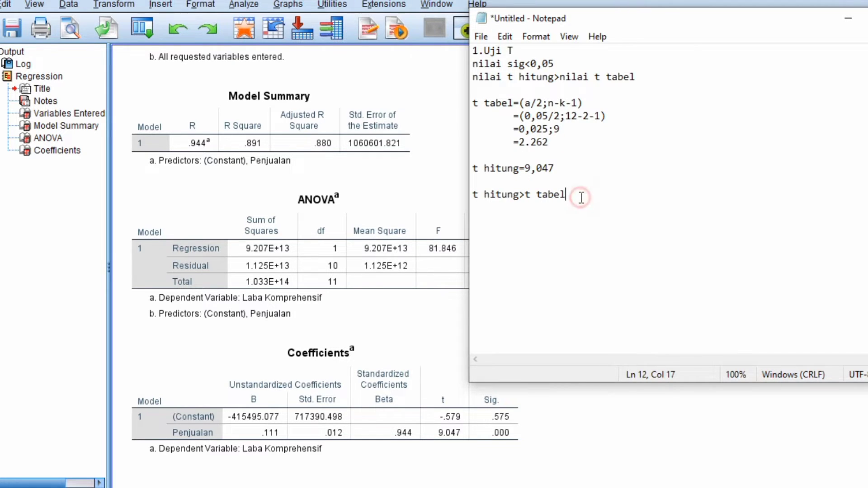
- Write the numeric comparison 9,047>2,262 beneath the t hitung>t tabel line and start a new line
key("Return")
type("9,047.")
key("BackSpace")
key("Return")
key("BackSpace")
type(">2")
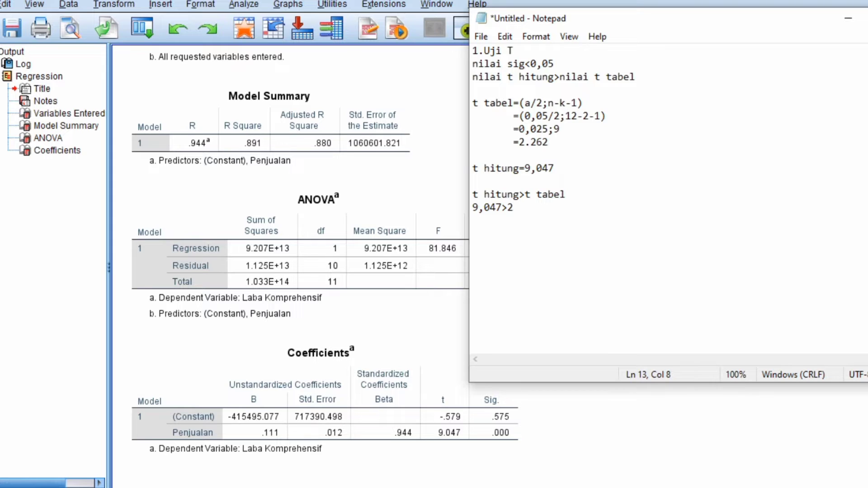
type(",262")
key("Return")
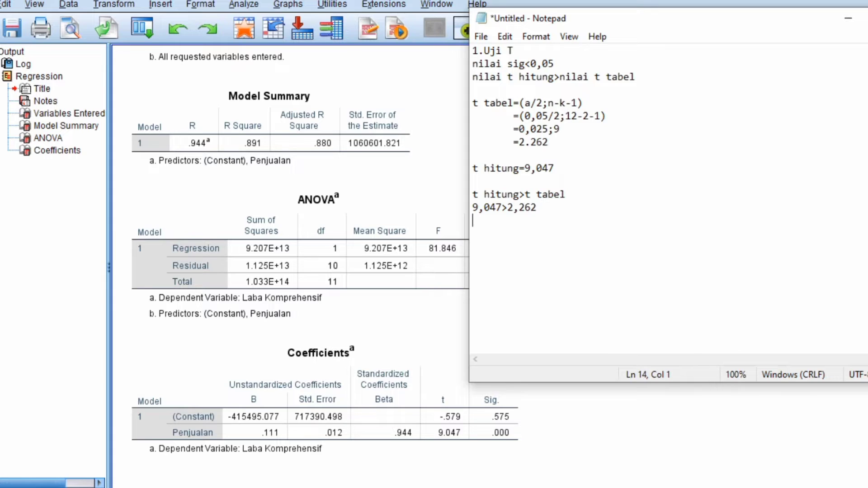